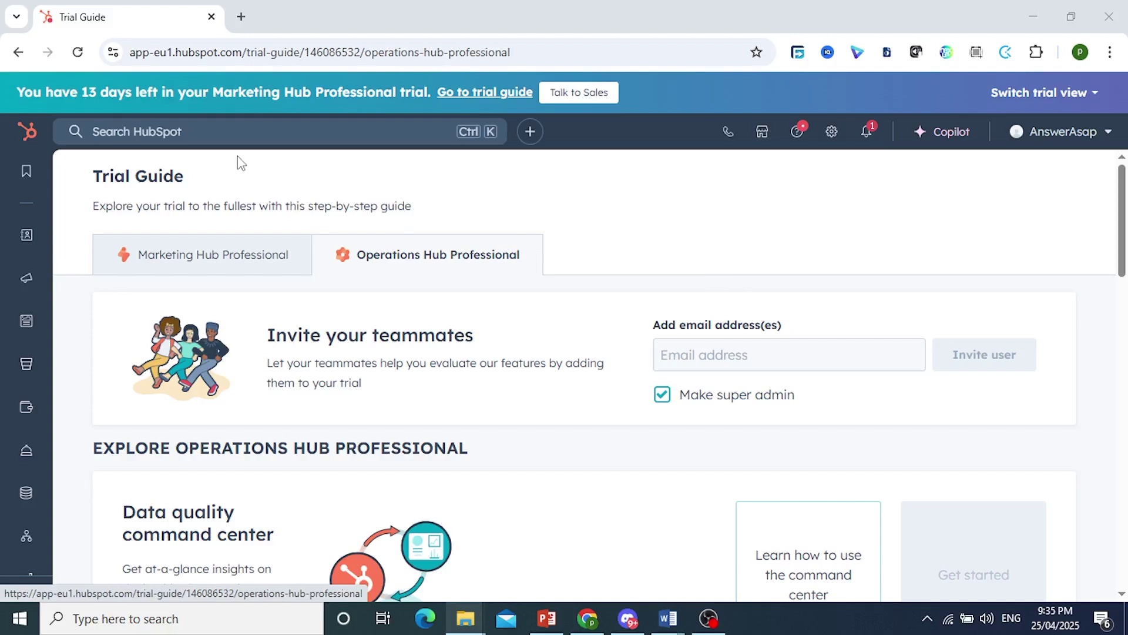
Step: Go to HubSpot's Marketing Email list from the Marketing menu in the left navigation
mouse_move(23, 187)
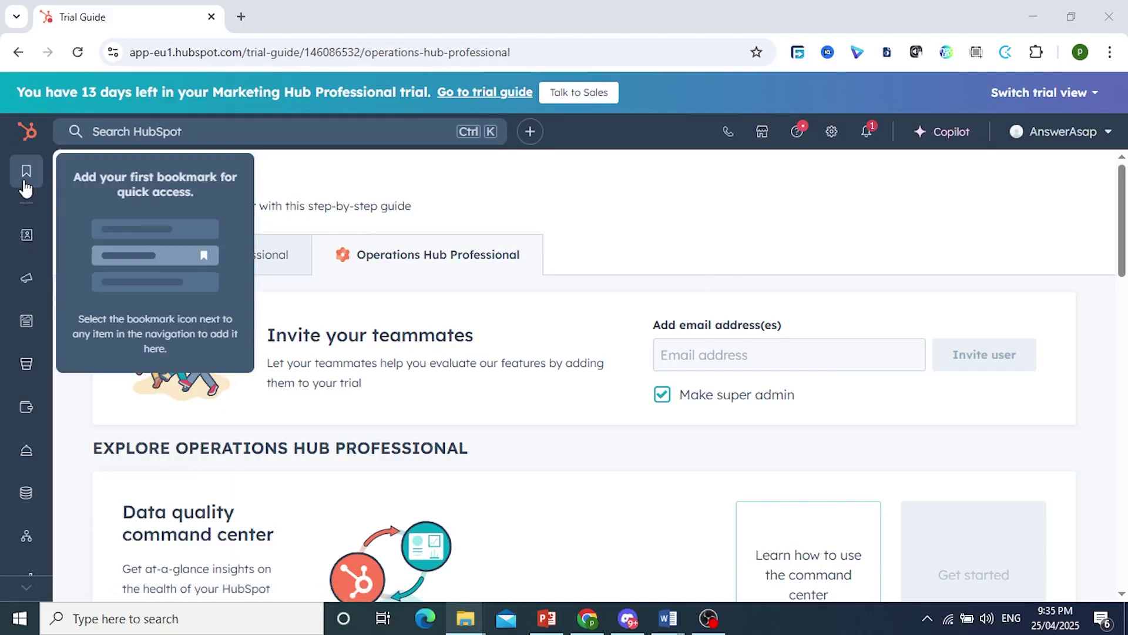
mouse_move(22, 284)
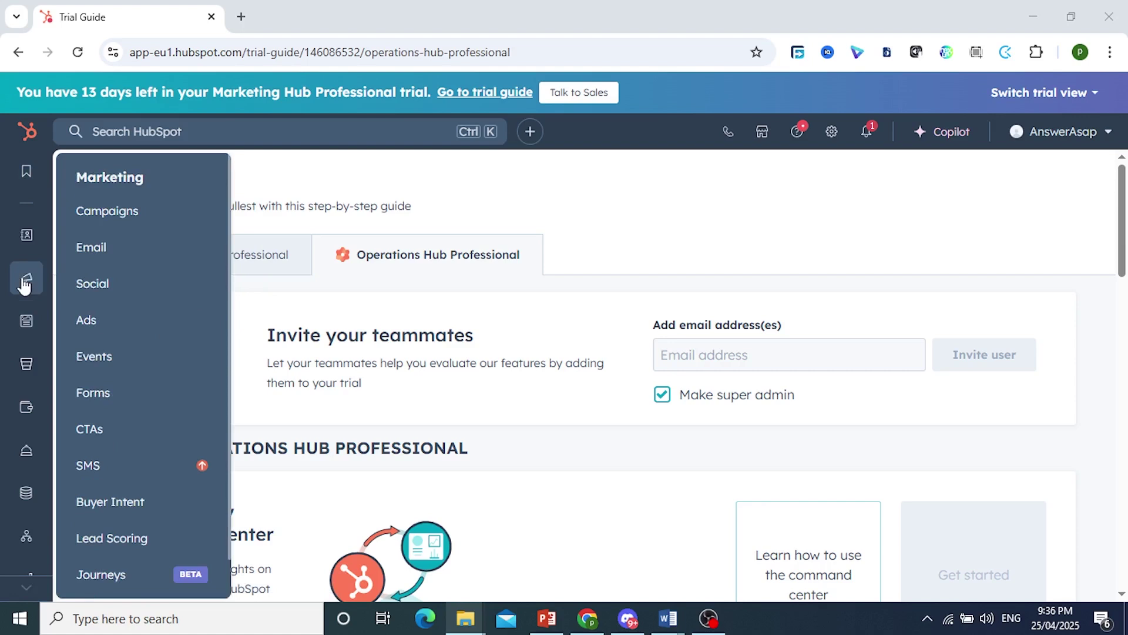
left_click(103, 245)
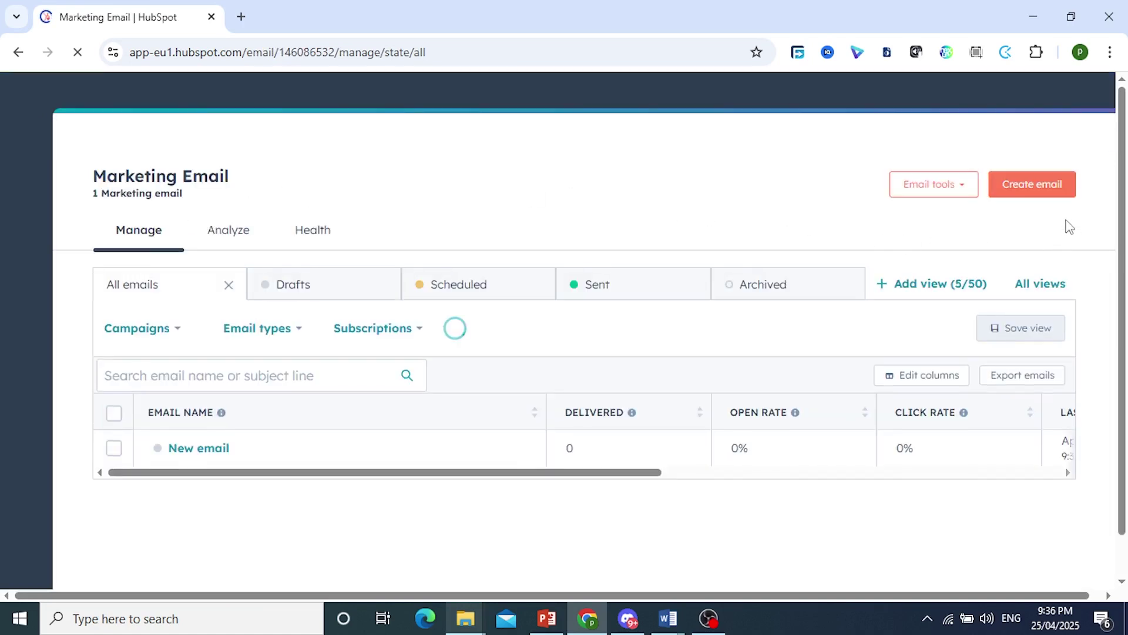
Step: Start a new Regular marketing email and reach the template gallery's Create new template prompt
left_click(1042, 191)
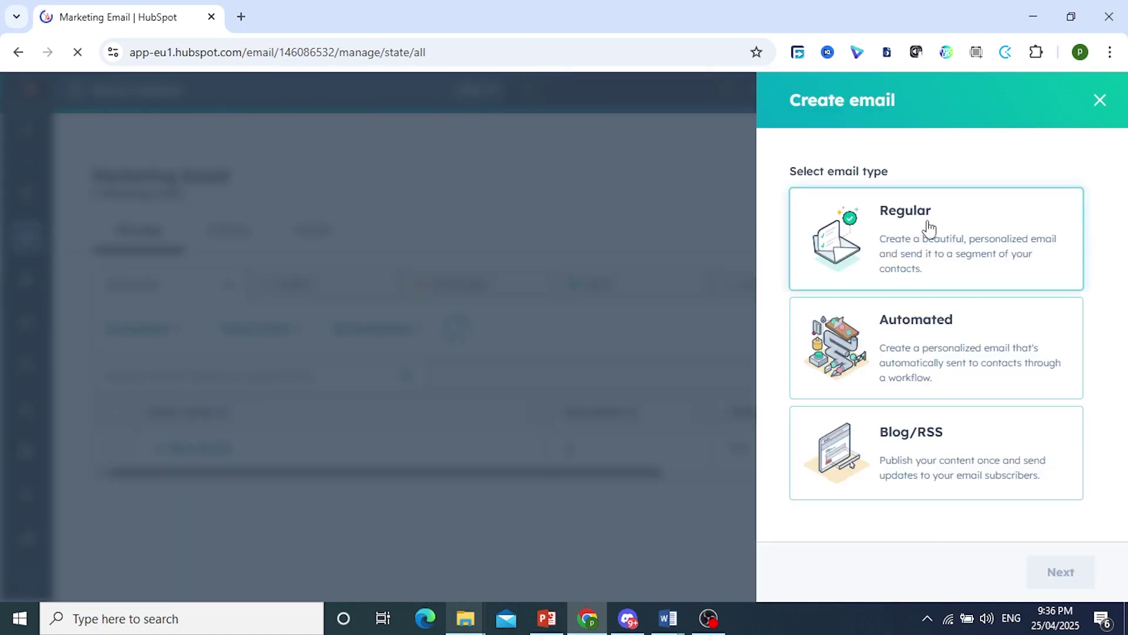
left_click(931, 233)
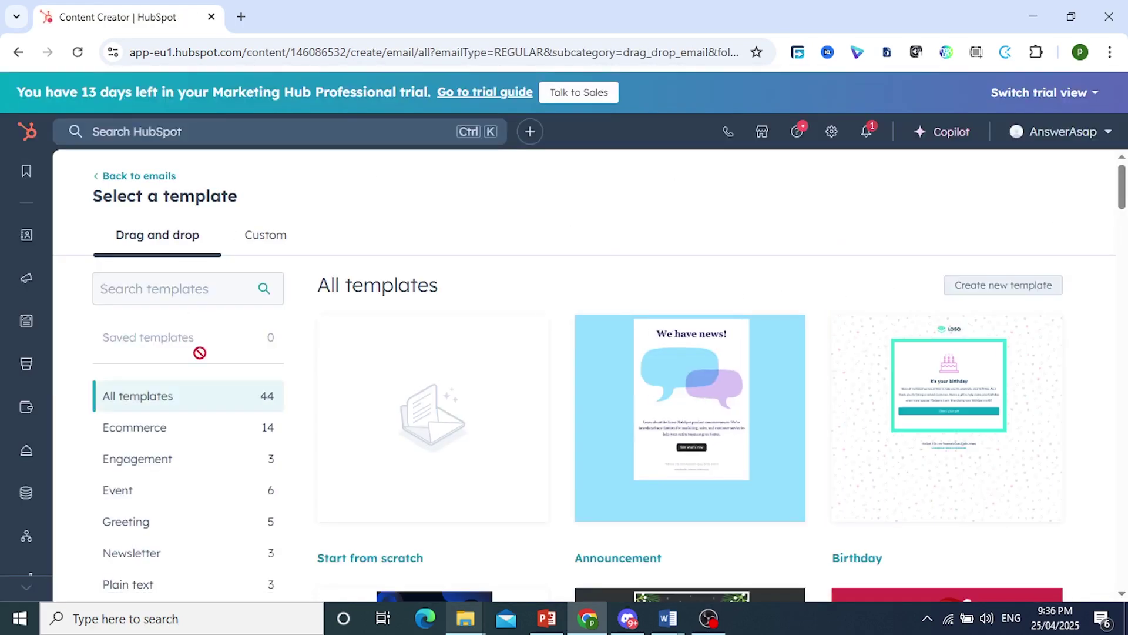
scroll(207, 468, "down", 2)
scroll(443, 468, "down", 5)
scroll(672, 416, "up", 6)
Step: Create a brand-new email template named 'AnswerAsap'
left_click(1039, 286)
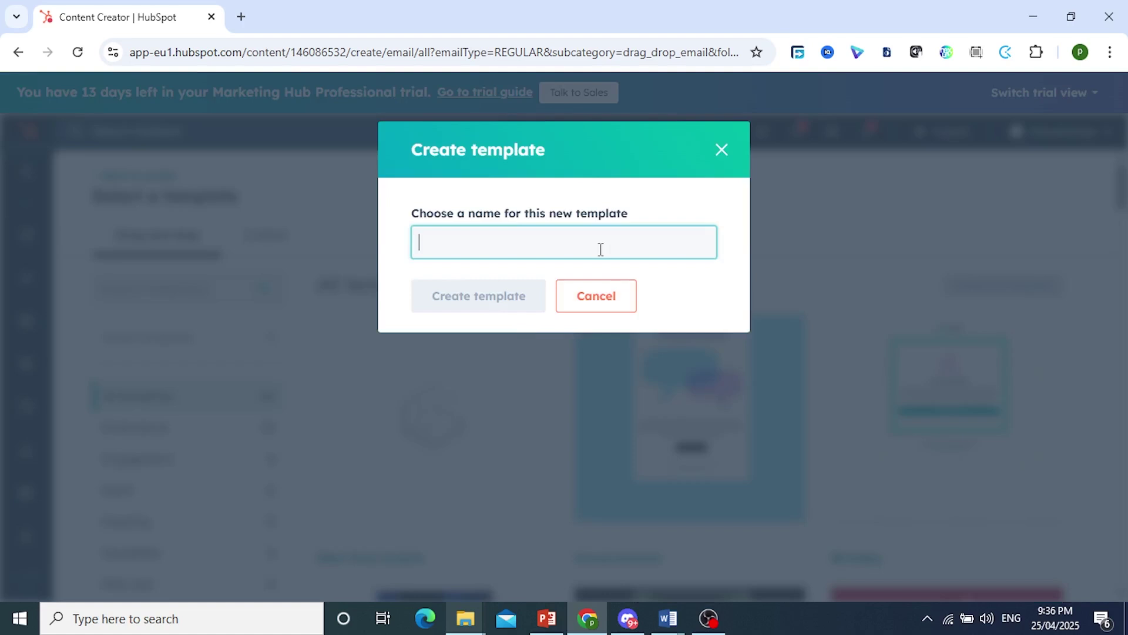
type("AnswerAsap")
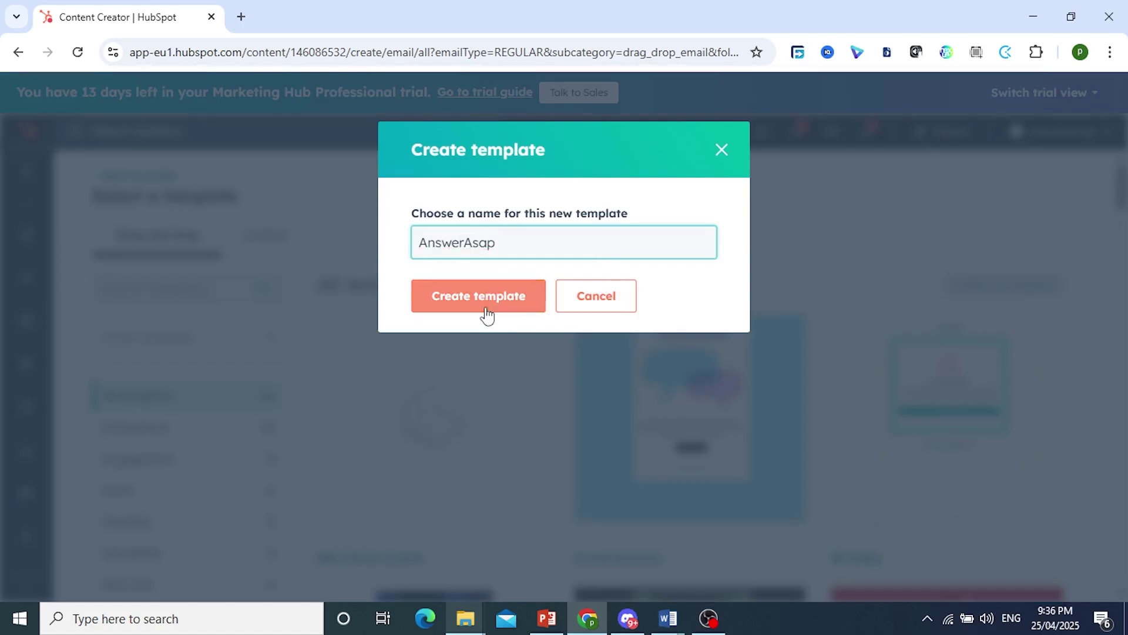
left_click(485, 308)
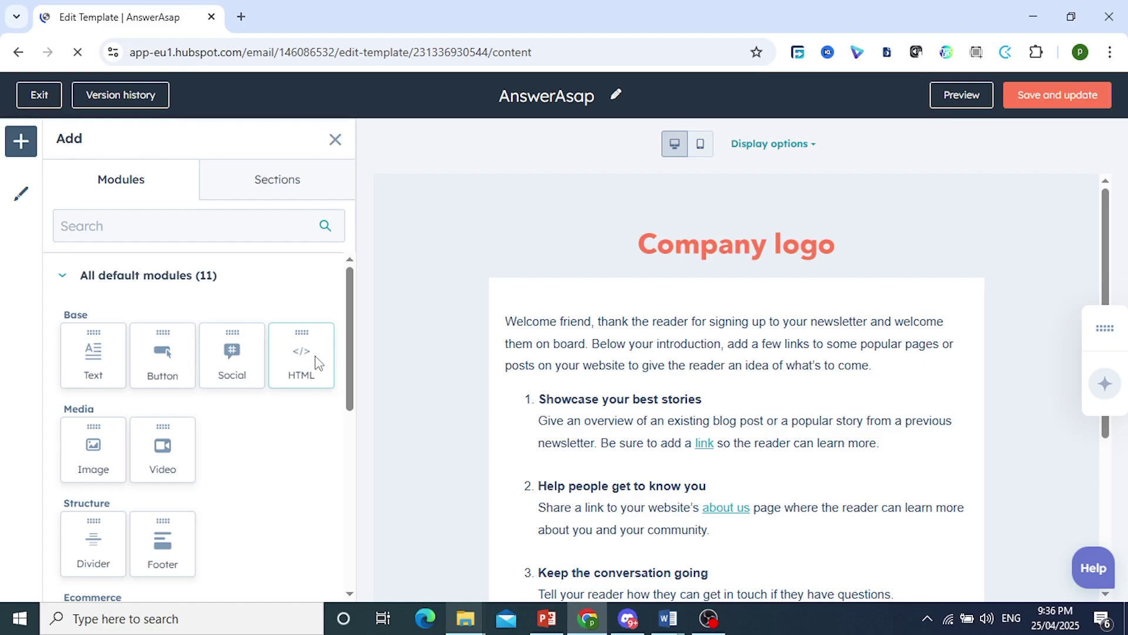
Step: Select the template's Company logo header to show its 240 × 72 image settings
scroll(193, 453, "down", 3)
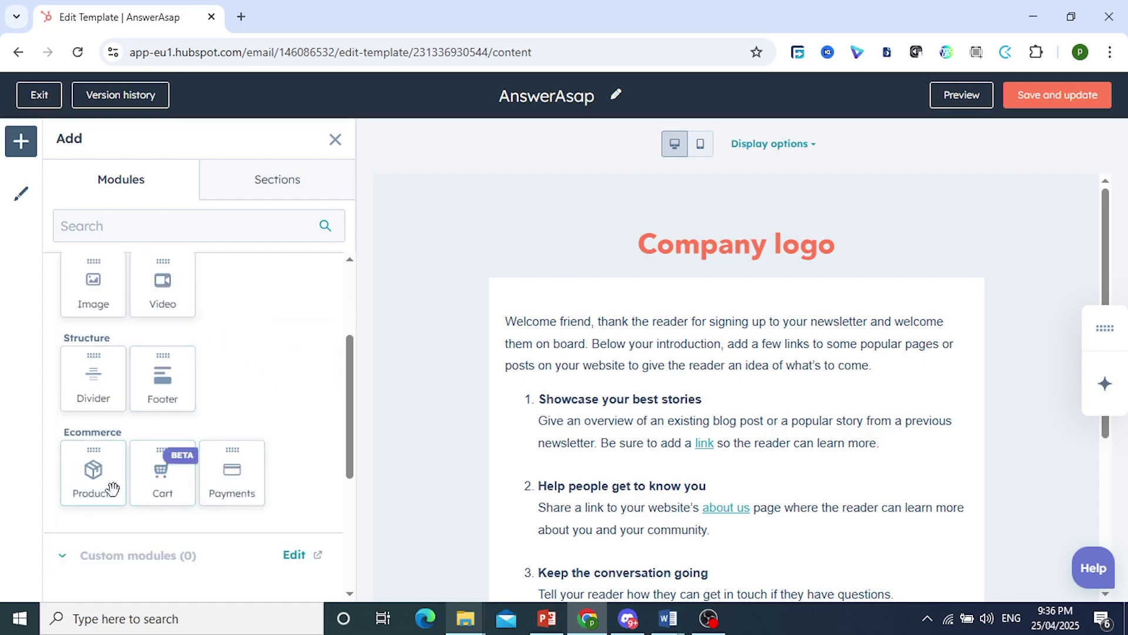
scroll(640, 378, "down", 5)
scroll(598, 338, "up", 5)
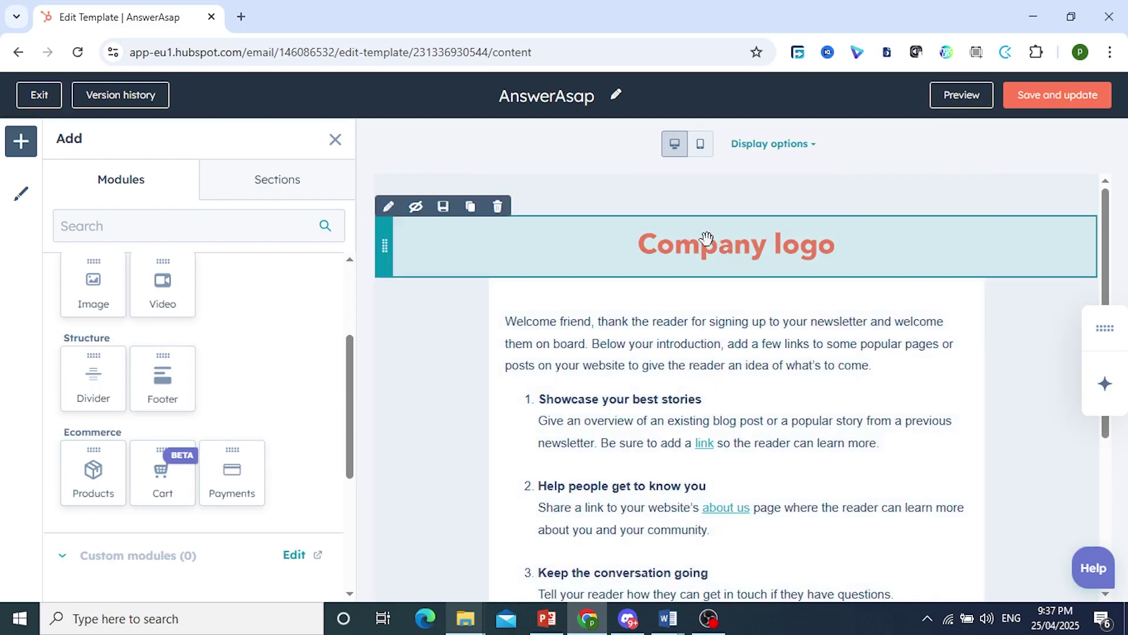
left_click(705, 242)
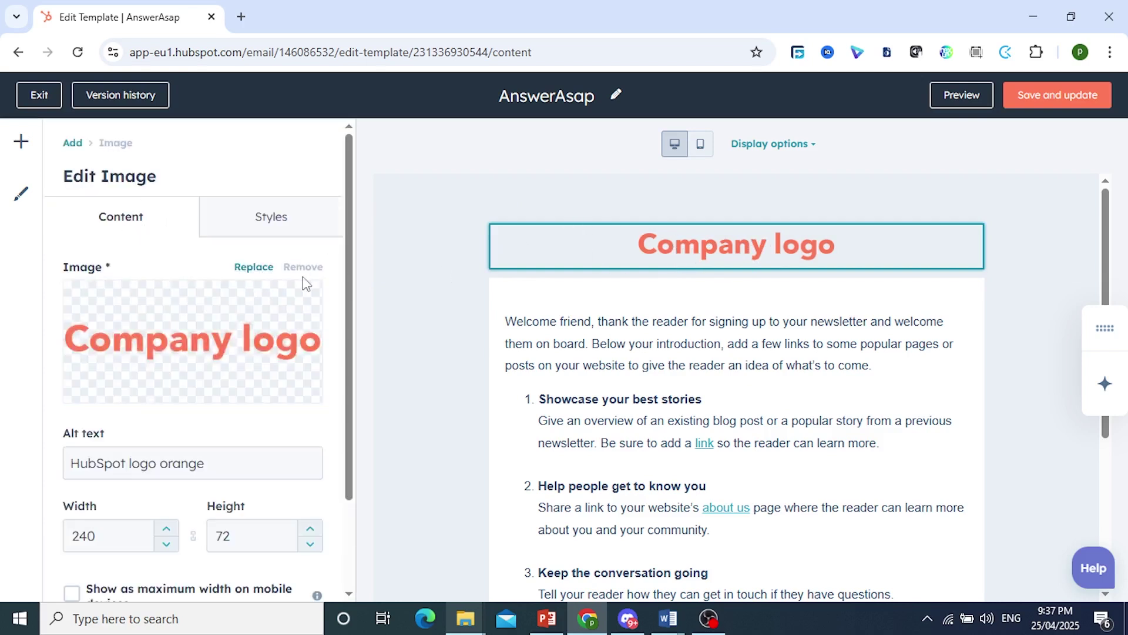
Step: Upload channels4_profile.jpg from Pictures into the Select image panel as a replacement logo
left_click(267, 270)
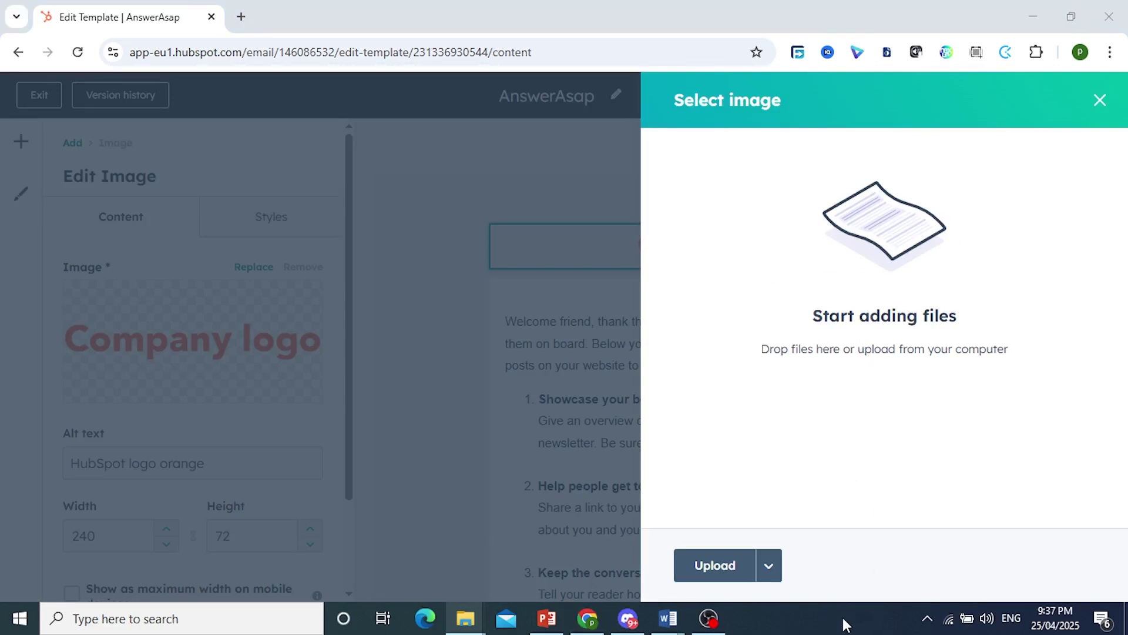
key("super+e")
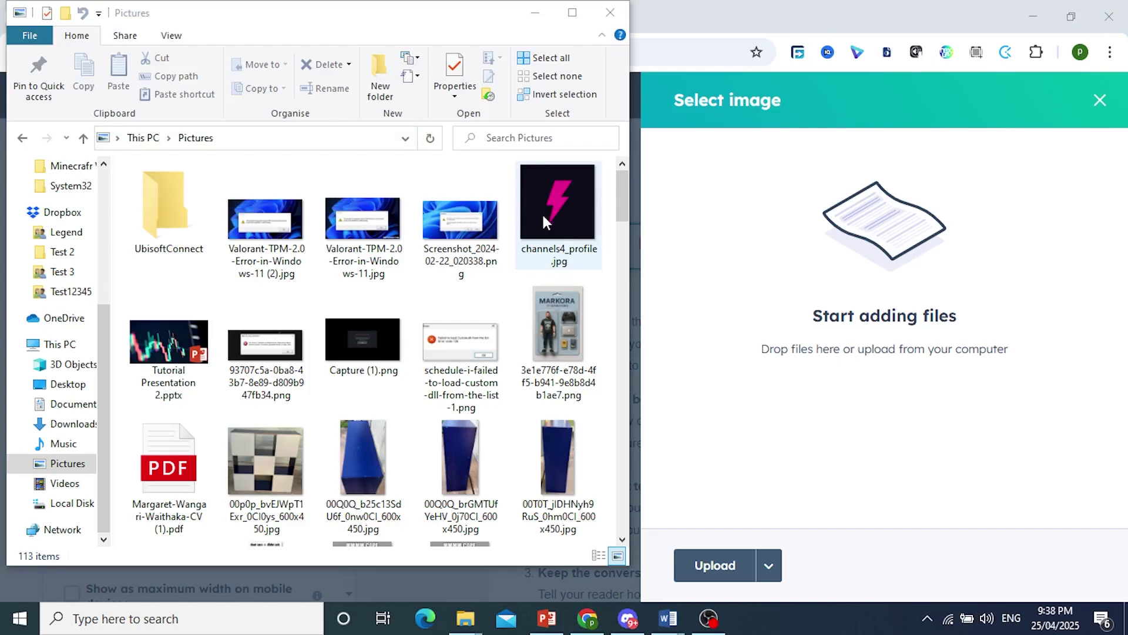
left_click(541, 210)
left_click_drag(558, 213, 917, 329)
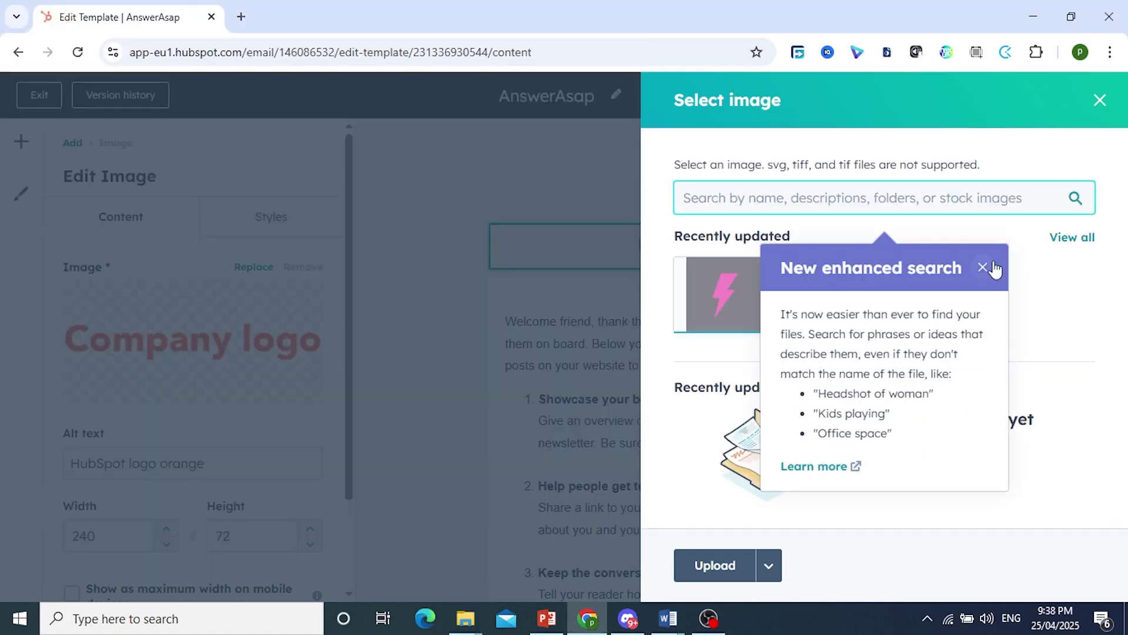
Step: Insert the uploaded pink-bolt image channels4_profile as the Company logo
left_click(986, 268)
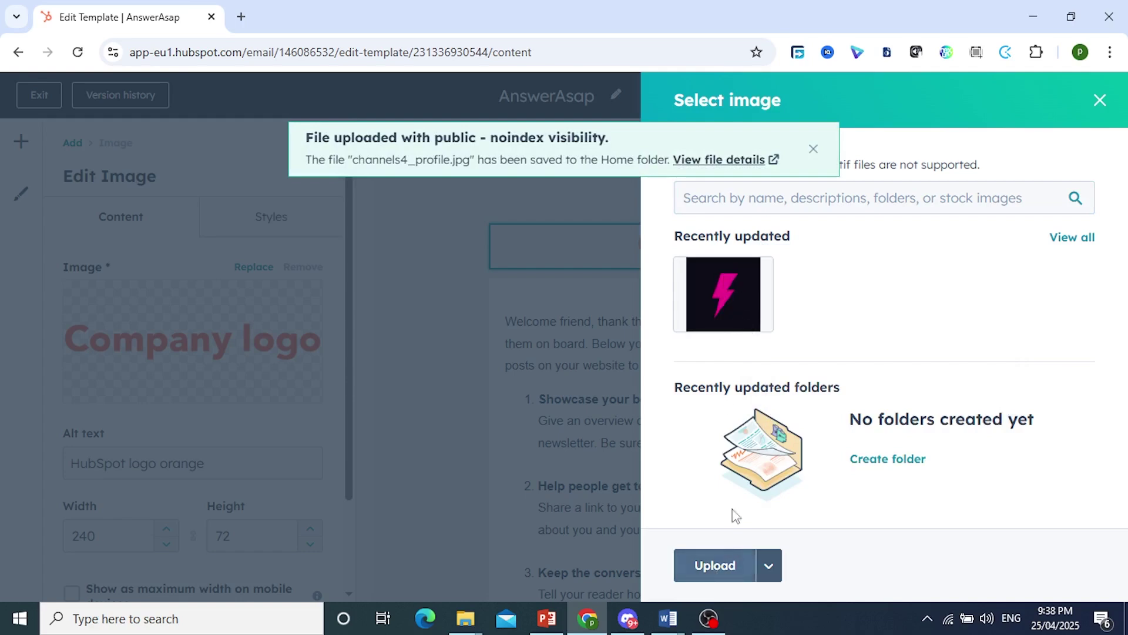
left_click(729, 565)
left_click(964, 87)
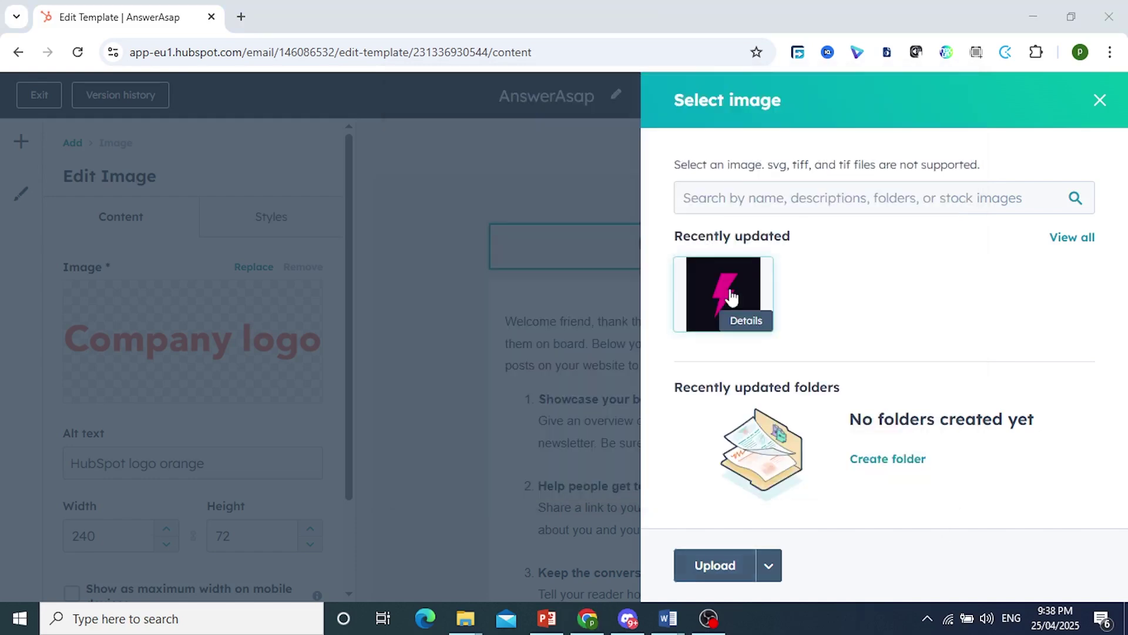
left_click(724, 292)
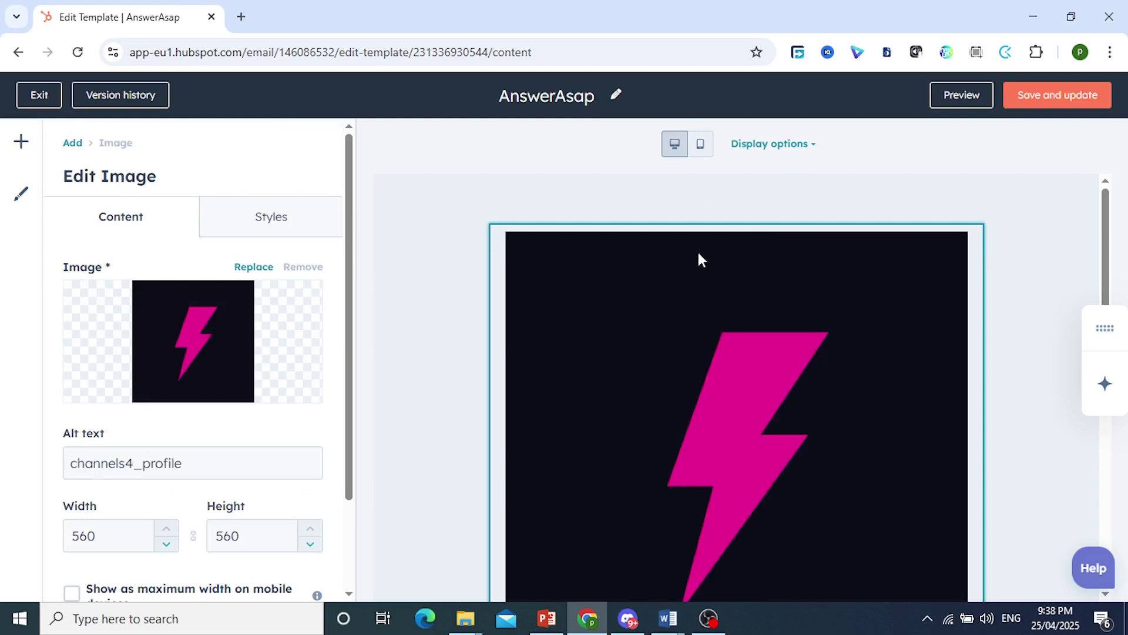
Step: Set the pink-bolt logo width to 150 (150 × 150), then select the main body text block
scroll(742, 338, "down", 4)
scroll(247, 459, "down", 2)
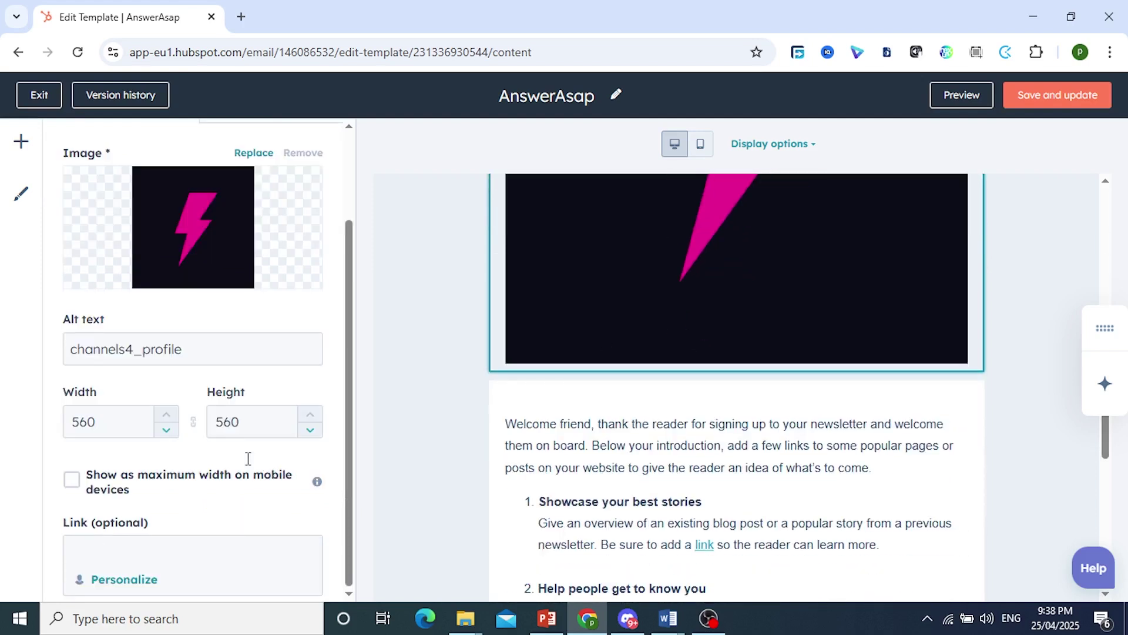
left_click_drag(117, 421, 42, 430)
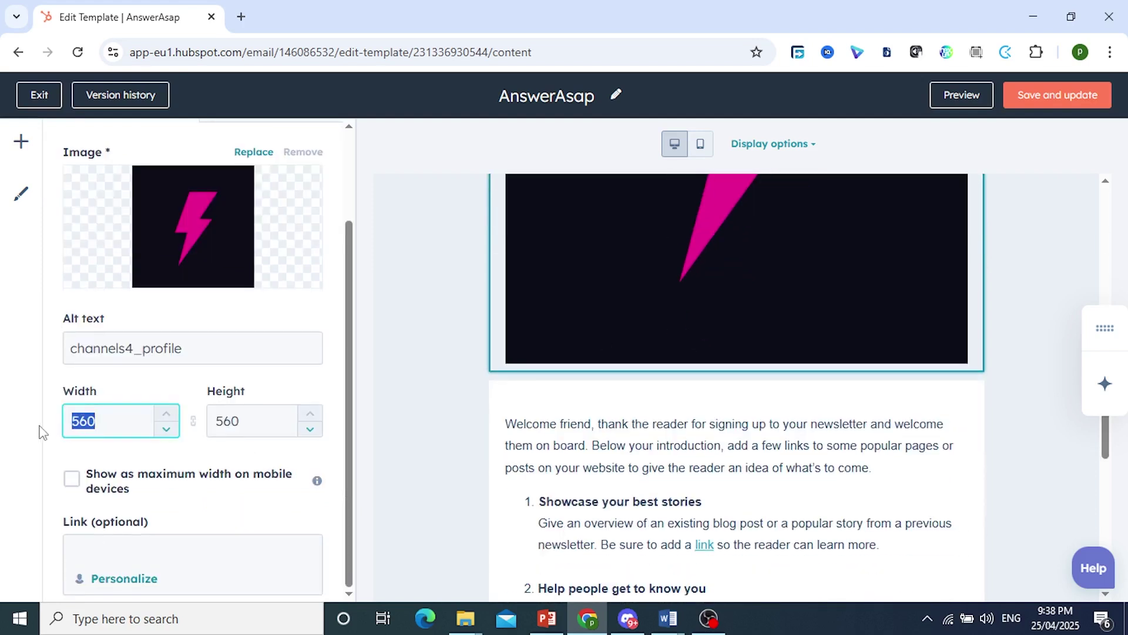
type("5")
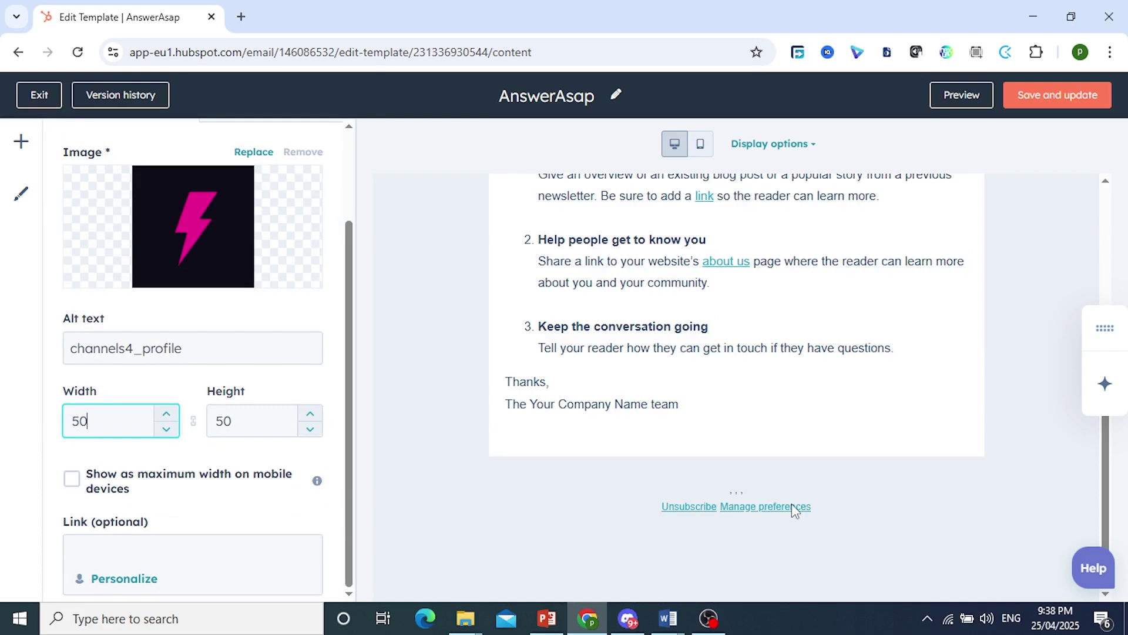
scroll(793, 488, "up", 5)
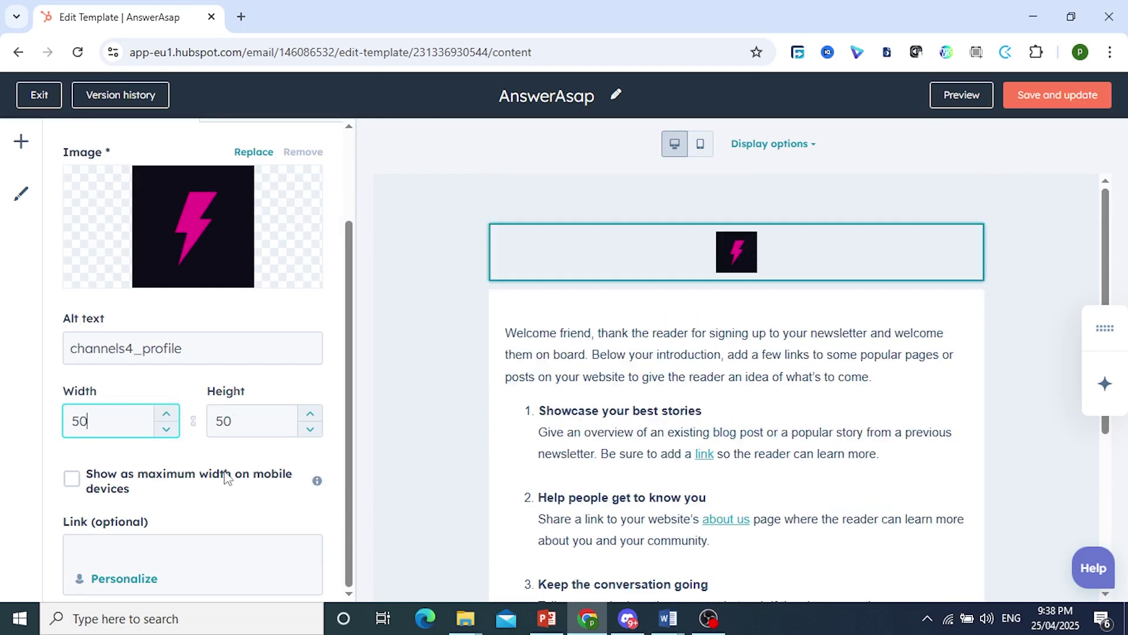
left_click_drag(112, 425, 57, 423)
type("150")
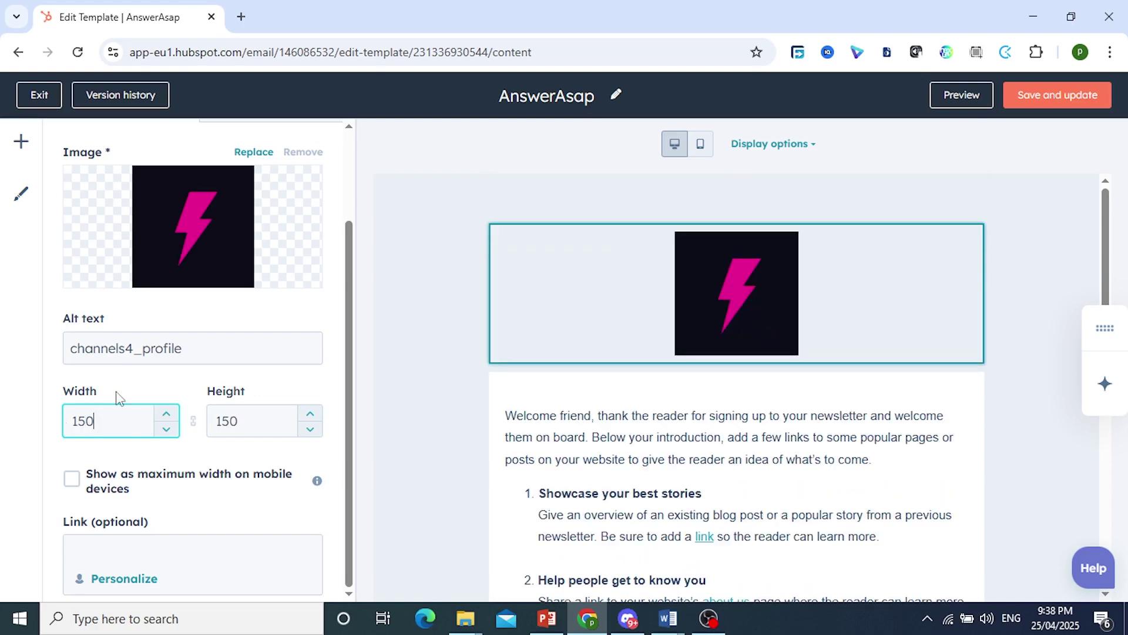
left_click(673, 439)
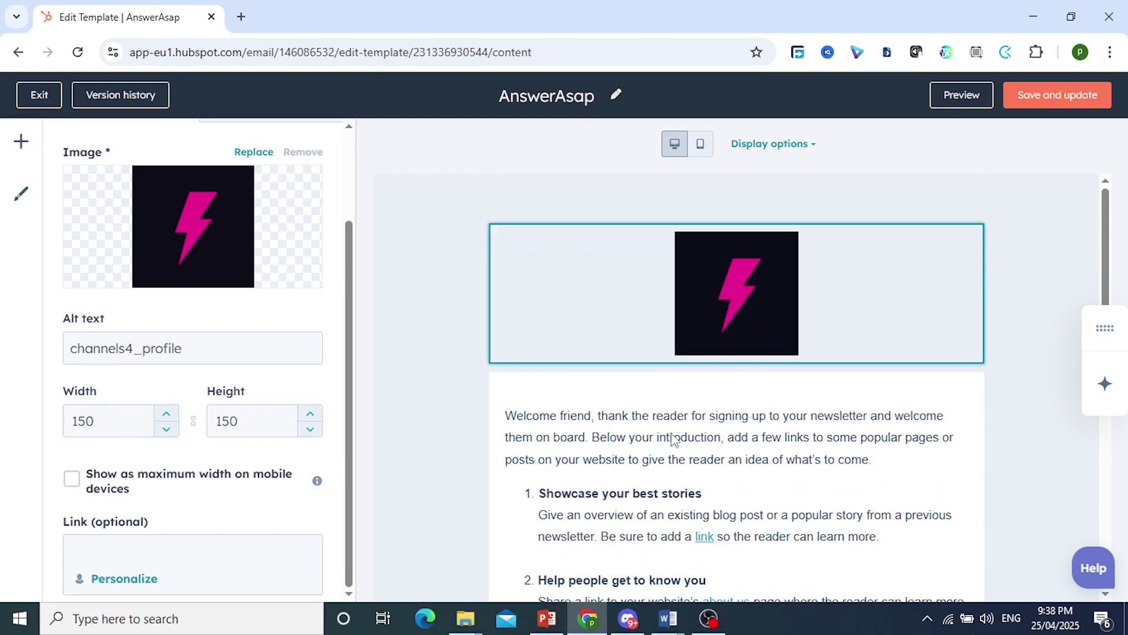
scroll(675, 417, "down", 3)
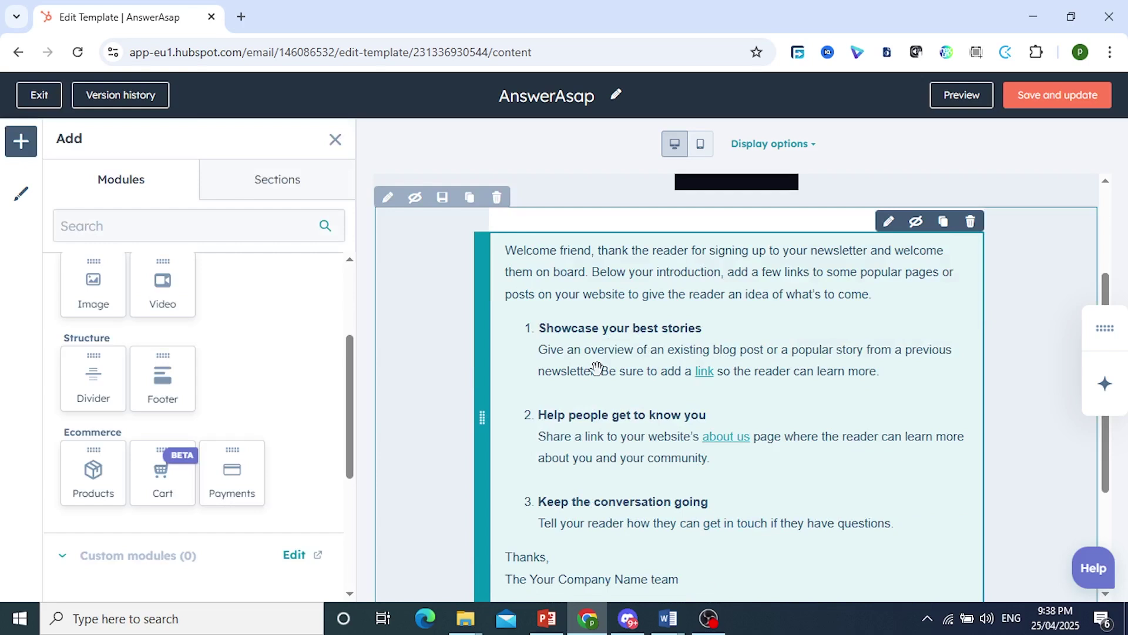
scroll(262, 398, "up", 3)
left_click(553, 377)
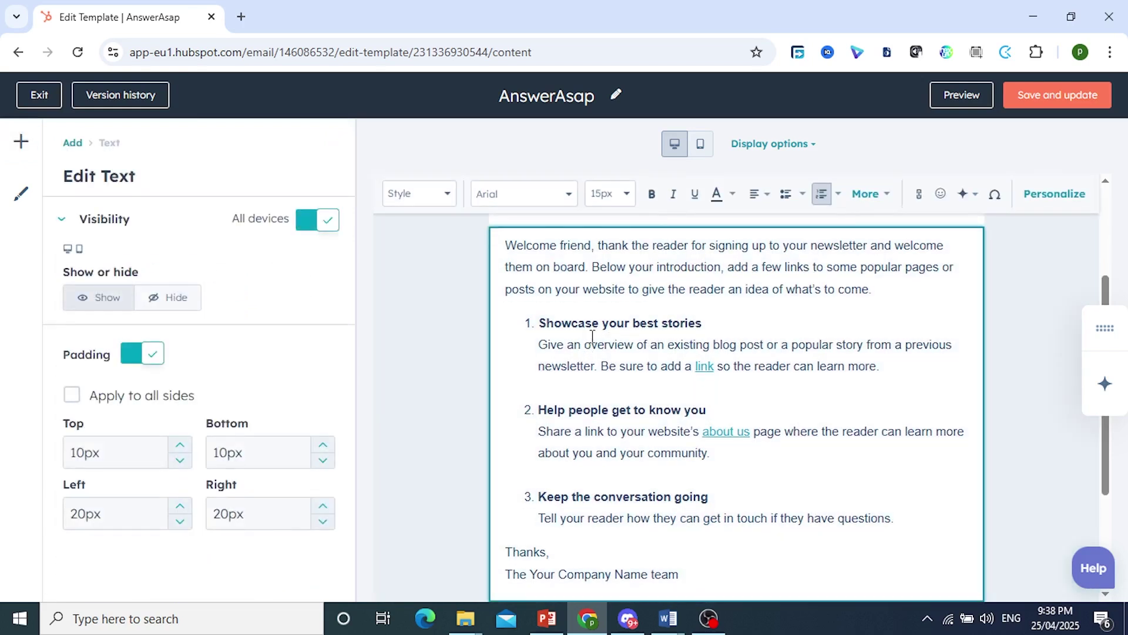
left_click(592, 339)
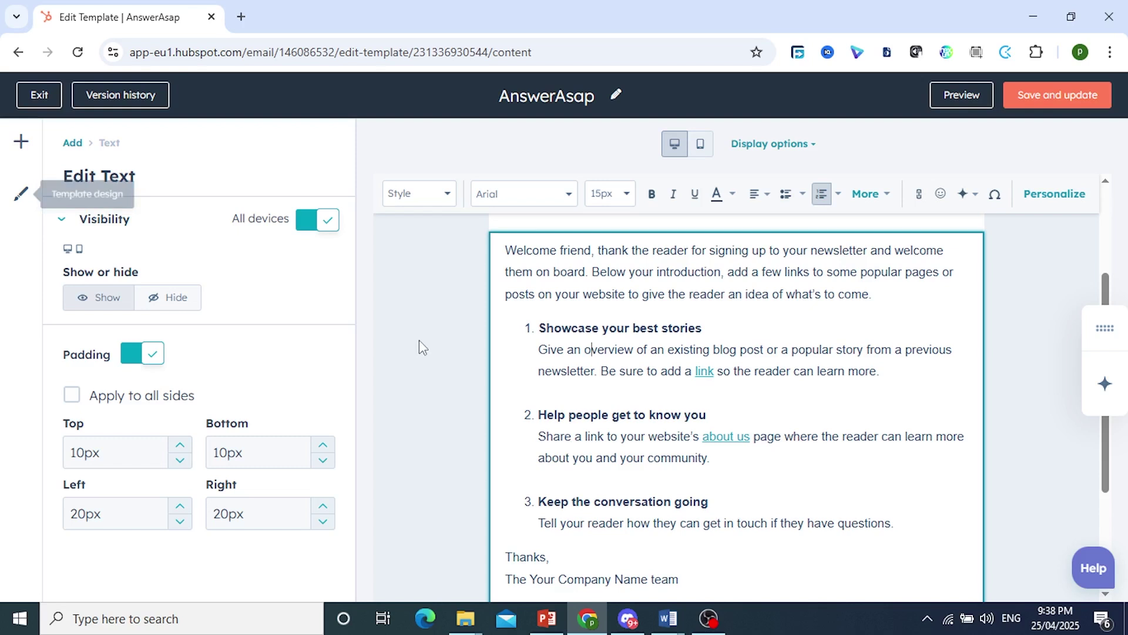
left_click(429, 349)
scroll(433, 353, "down", 3)
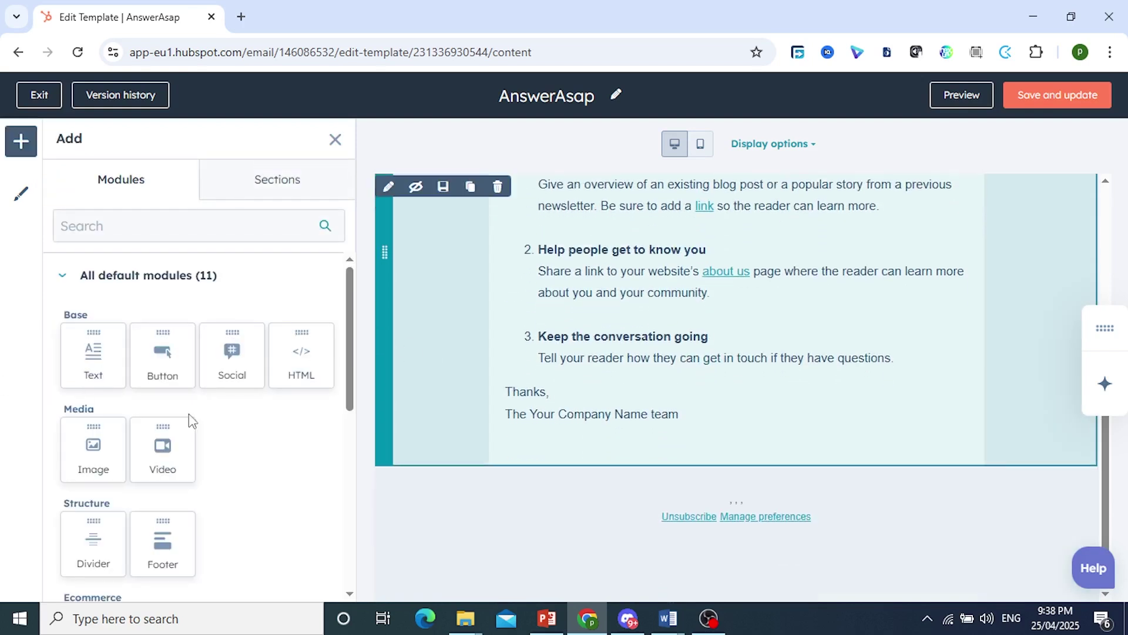
scroll(201, 430, "down", 3)
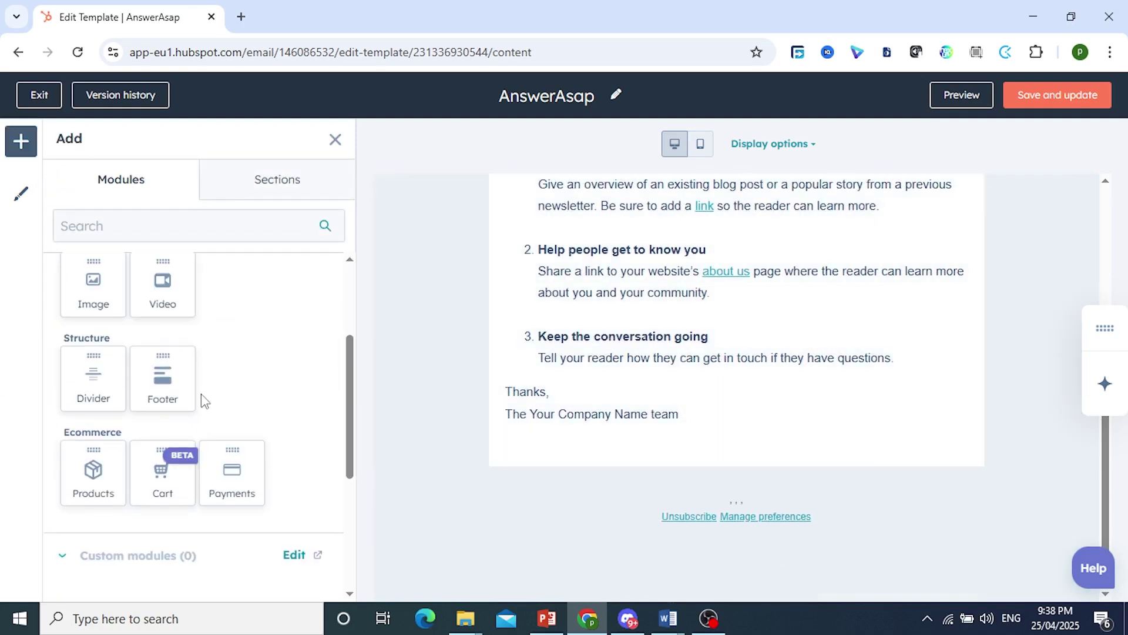
scroll(201, 402, "up", 3)
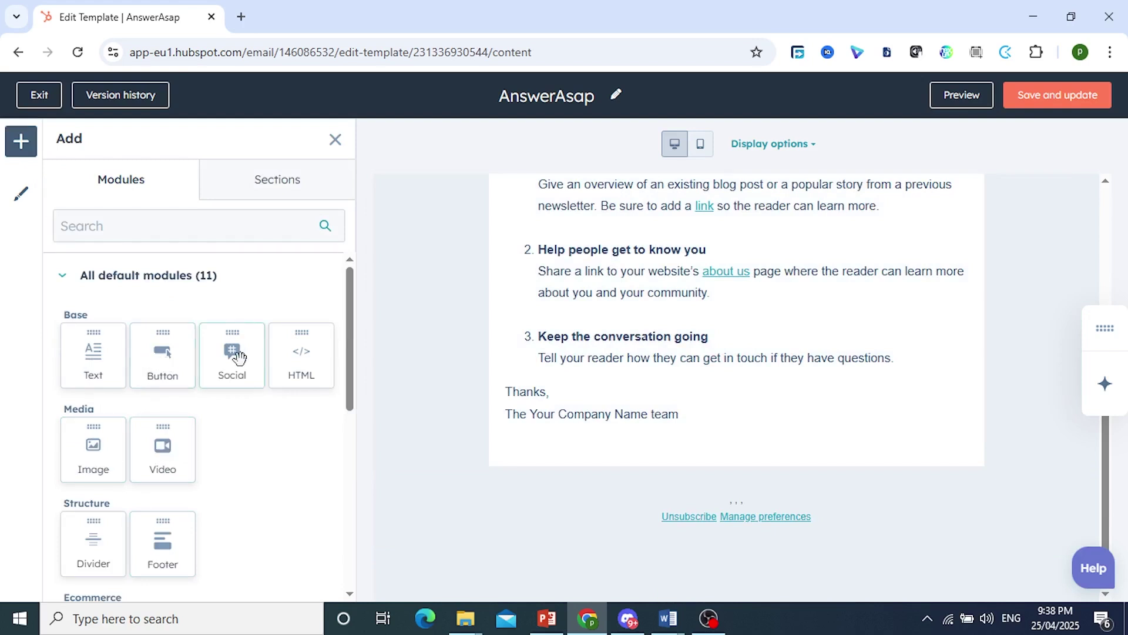
Step: Add a Button module below the email body linking to the AnswerASAP YouTube videos URL
left_click_drag(163, 354, 582, 456)
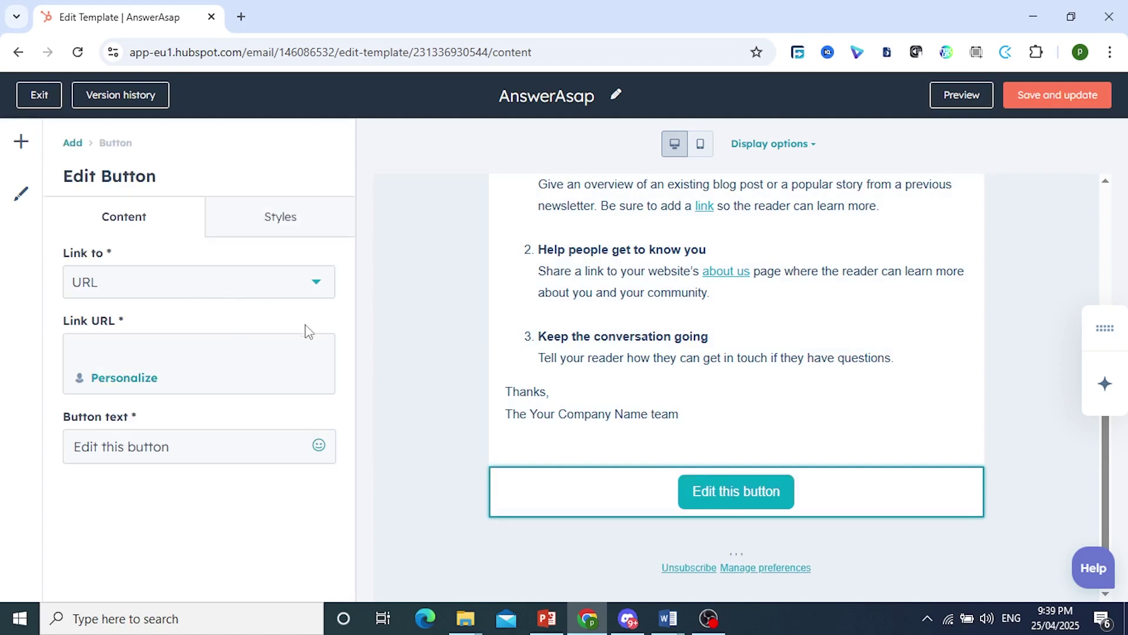
left_click(839, 617)
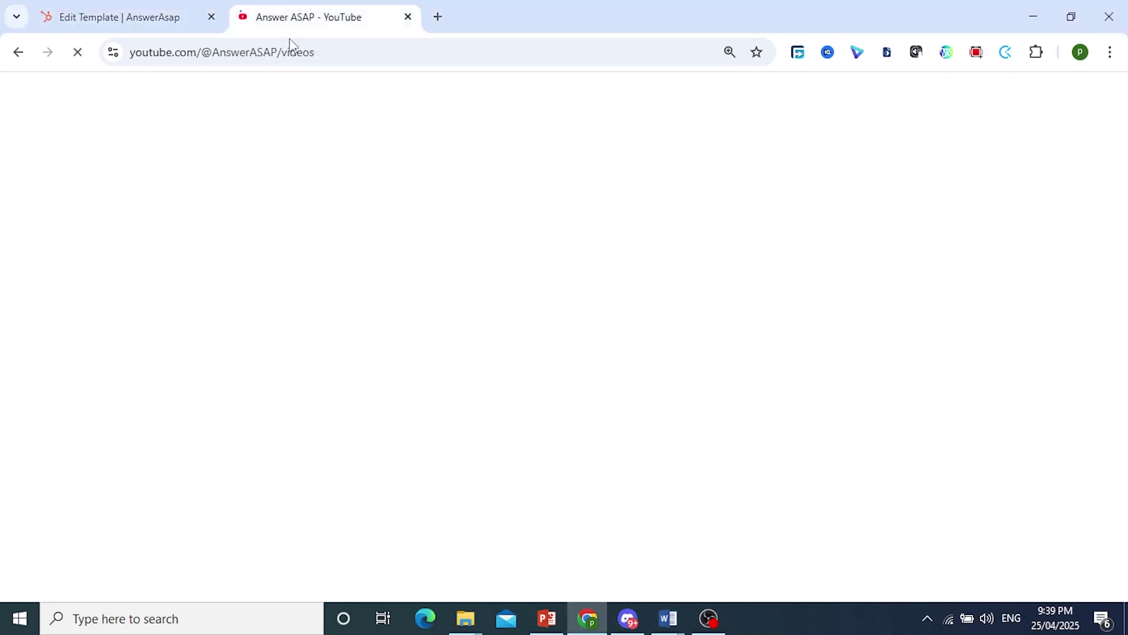
left_click(152, 10)
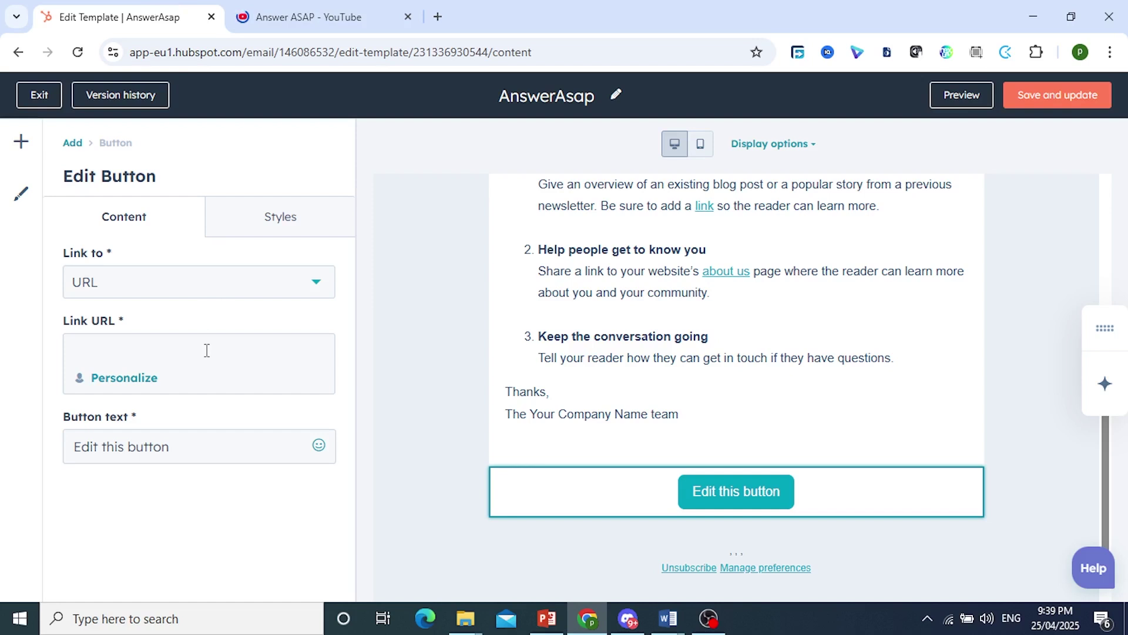
left_click(125, 350)
type("https://www.youtube.com/@AnswerASAP/videos")
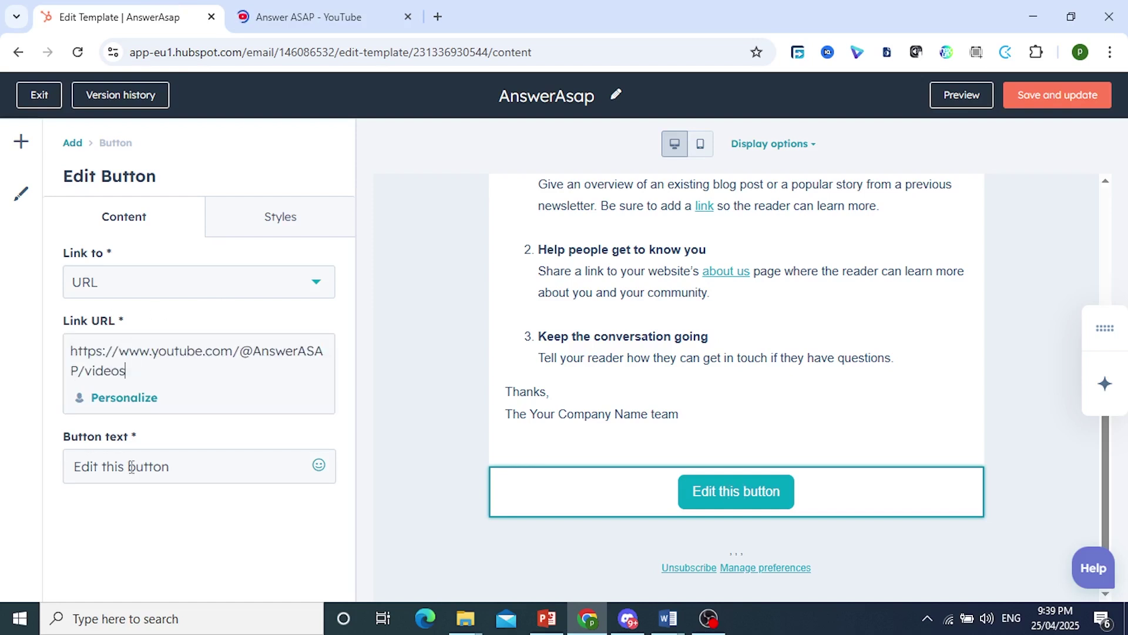
Step: Change the button label from 'Edit this button' to 'Subscribe' and compare against the YouTube page
left_click(130, 466)
left_click_drag(196, 470, 2, 462)
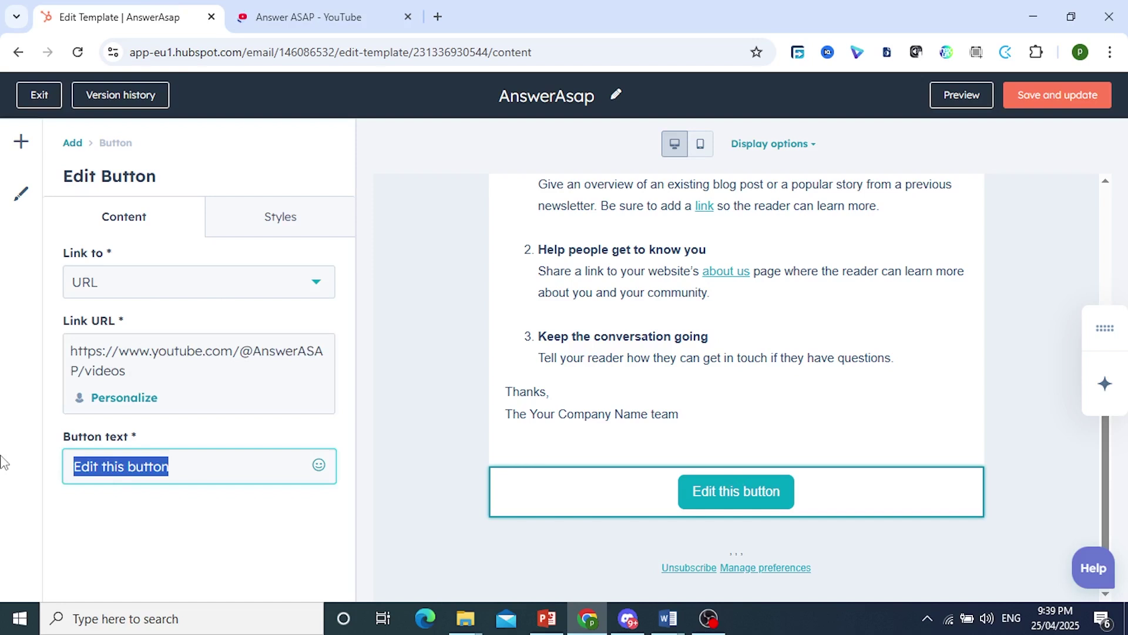
type("Subscibe")
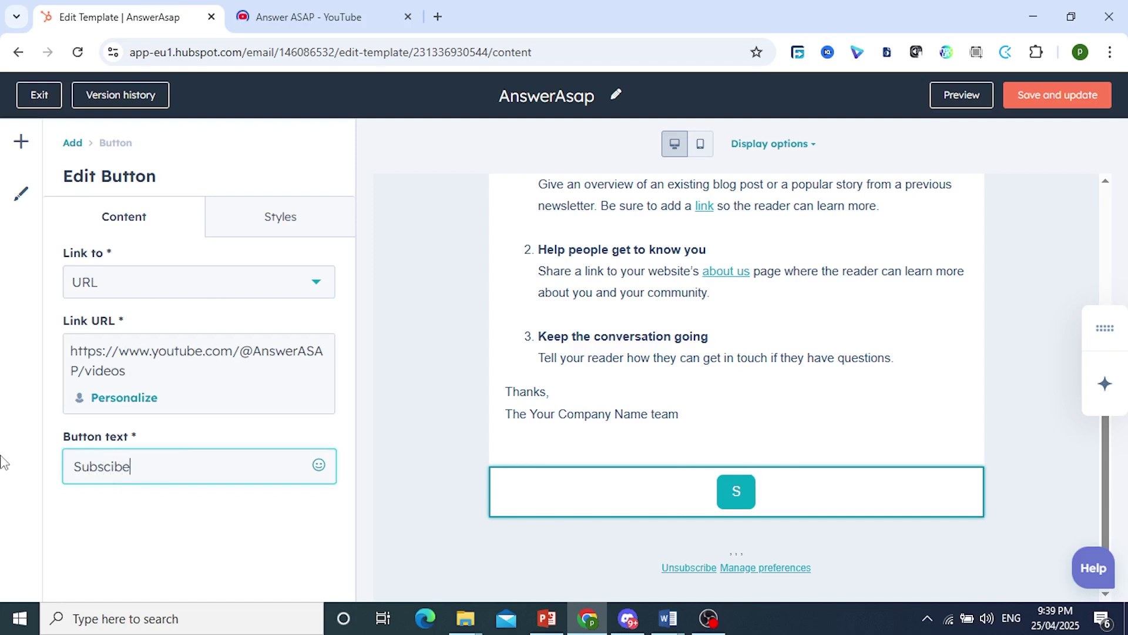
key("BackSpace")
key("BackSpace")
key("BackSpace")
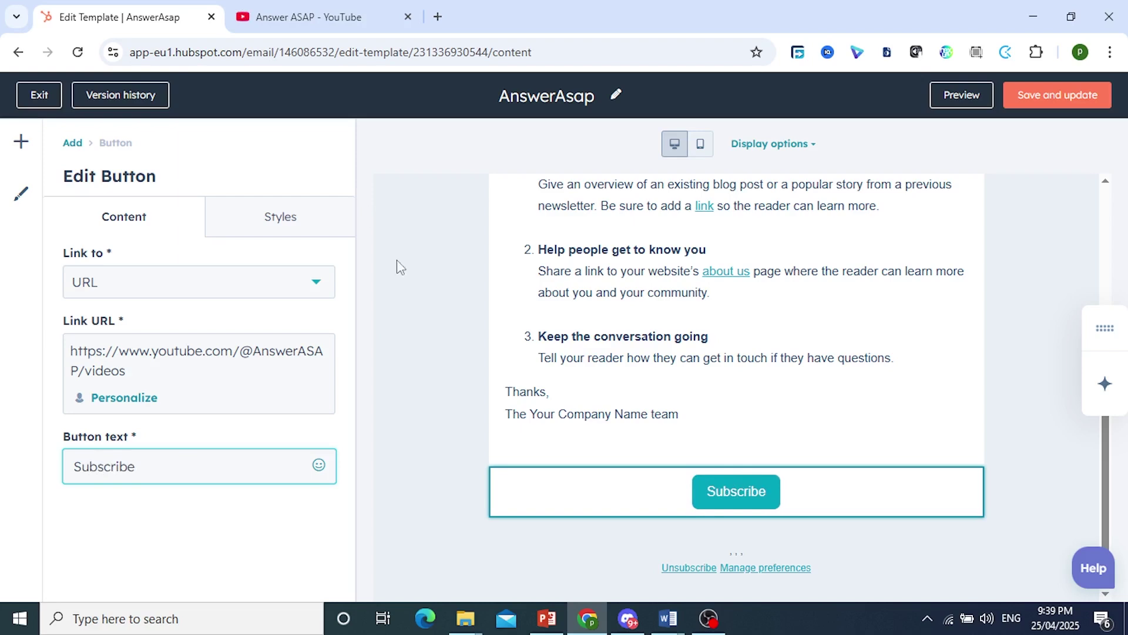
key("ctrl+Tab")
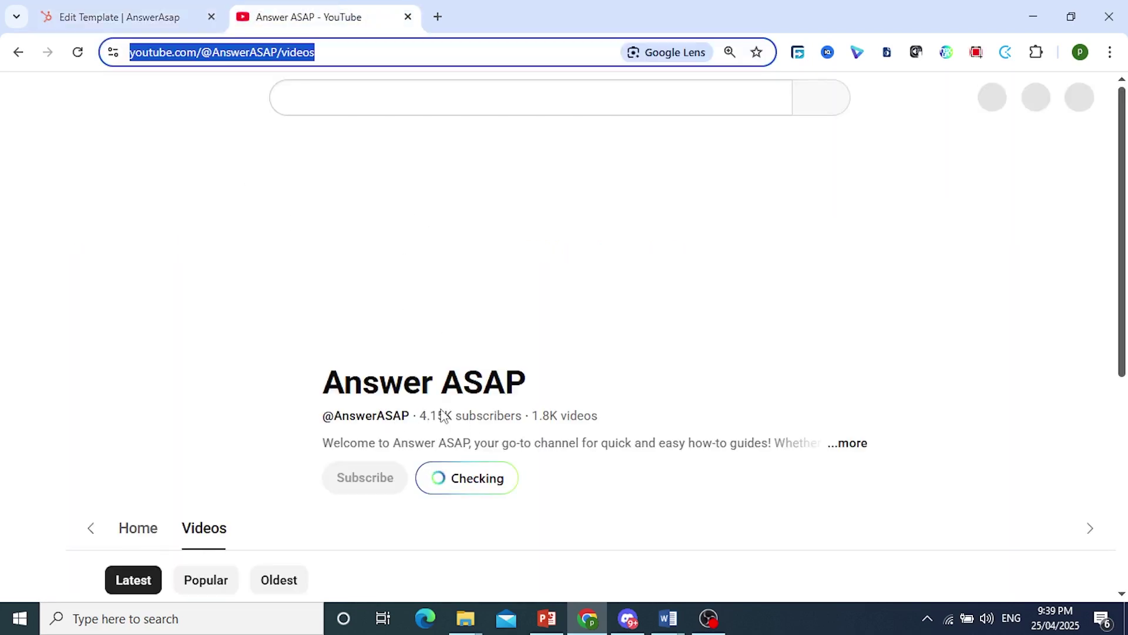
key("ctrl+Tab")
scroll(594, 360, "up", 5)
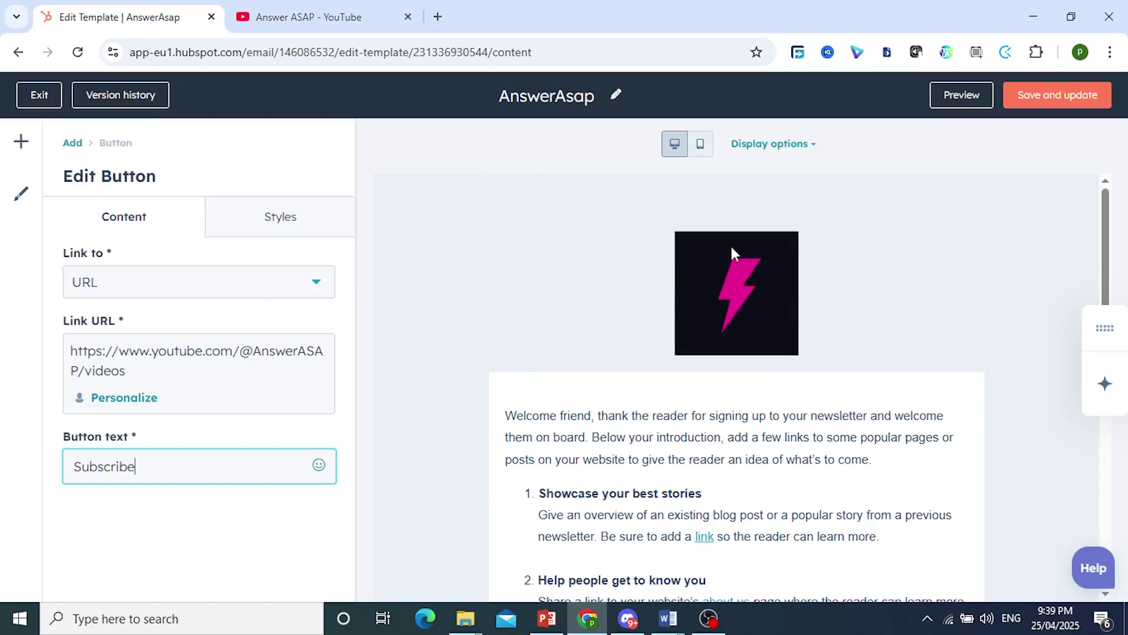
scroll(649, 454, "down", 5)
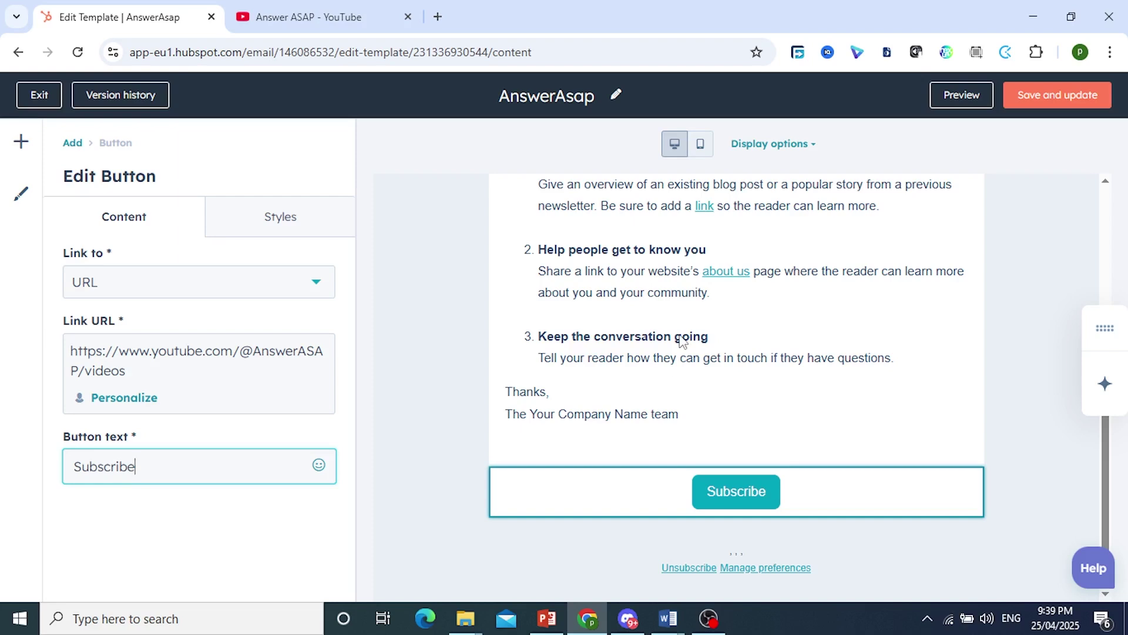
scroll(682, 340, "up", 5)
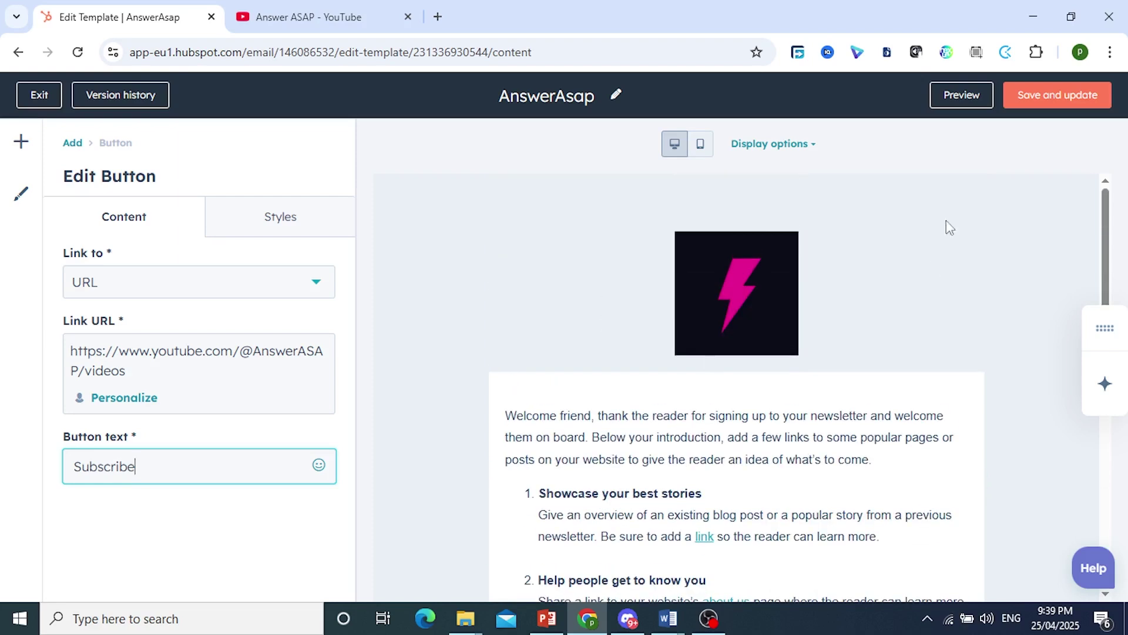
Step: Save and update the AnswerAsap template, then preview its desktop and mobile renderings
left_click(1058, 100)
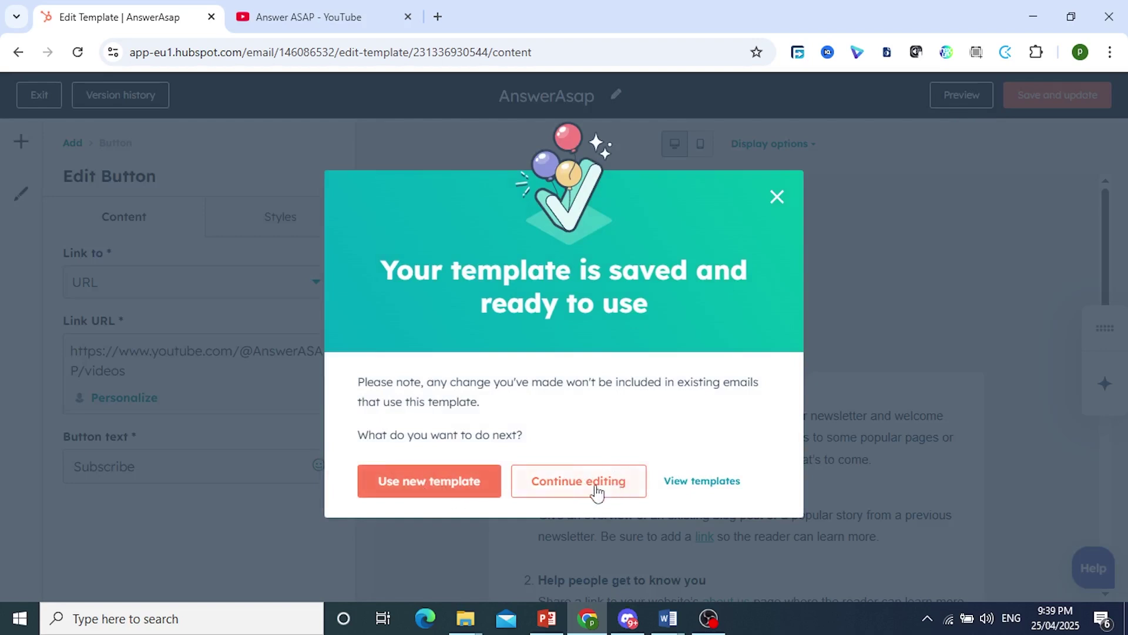
left_click(777, 197)
left_click(960, 97)
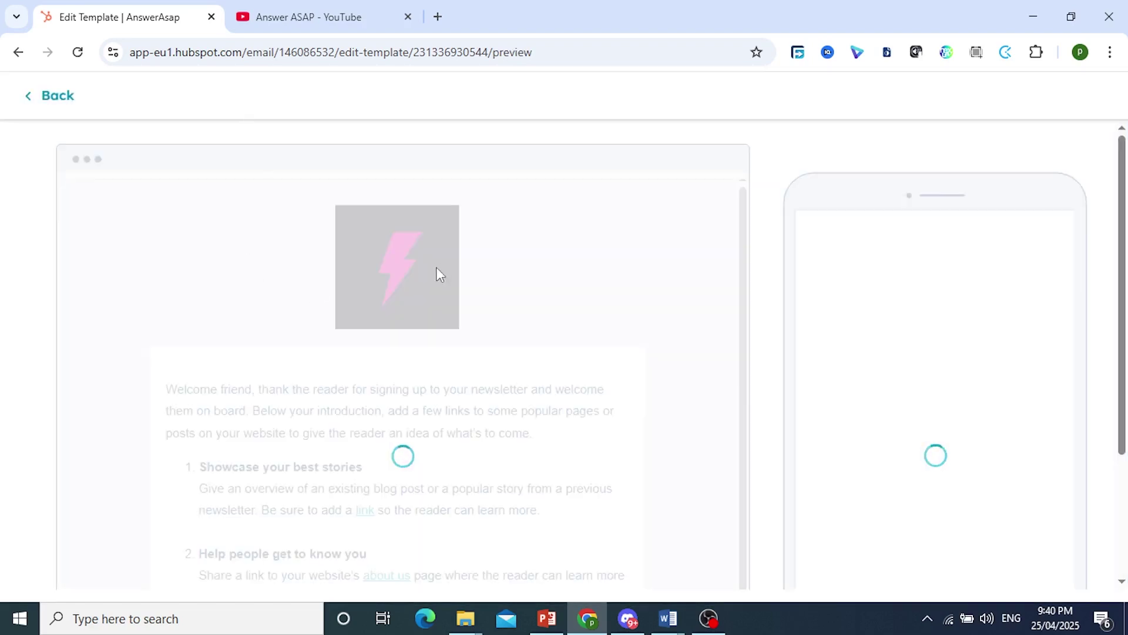
scroll(334, 338, "down", 3)
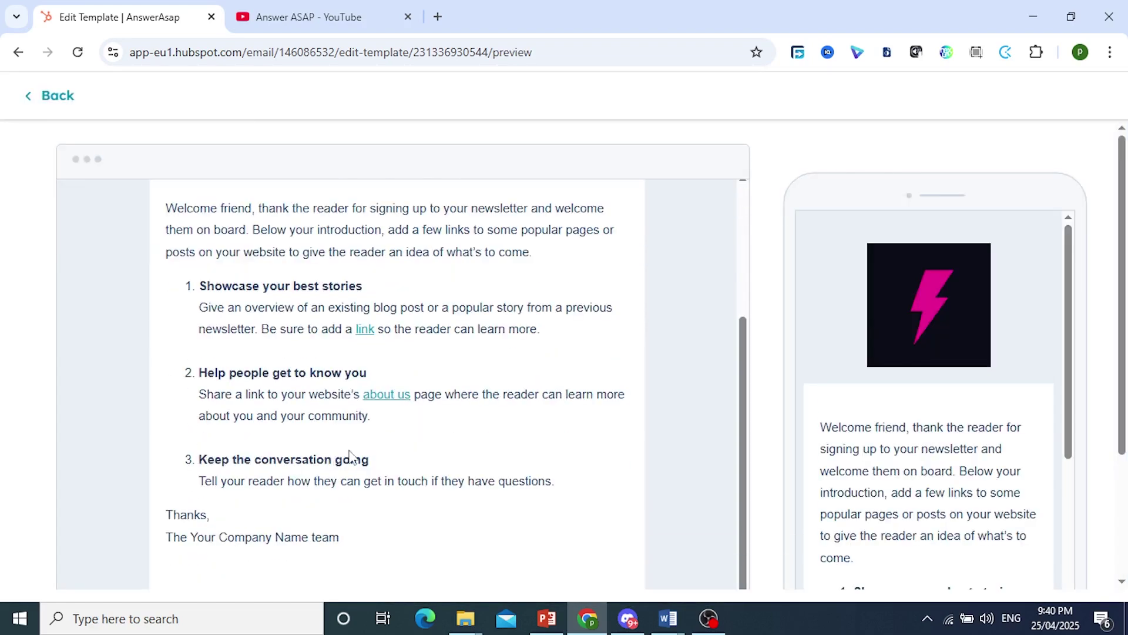